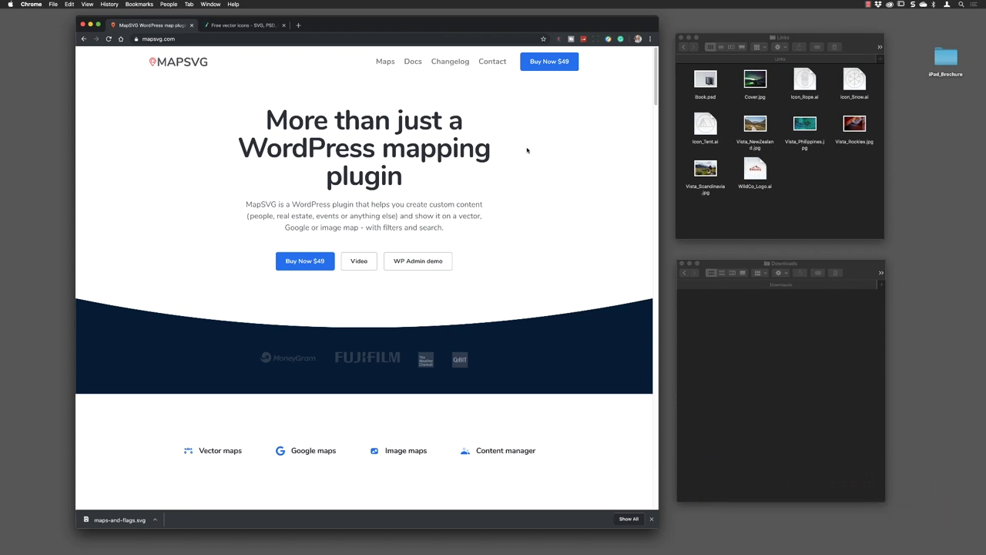
Download the free World vector map from MapSVG's Other maps list as world.svg
left_click(383, 64)
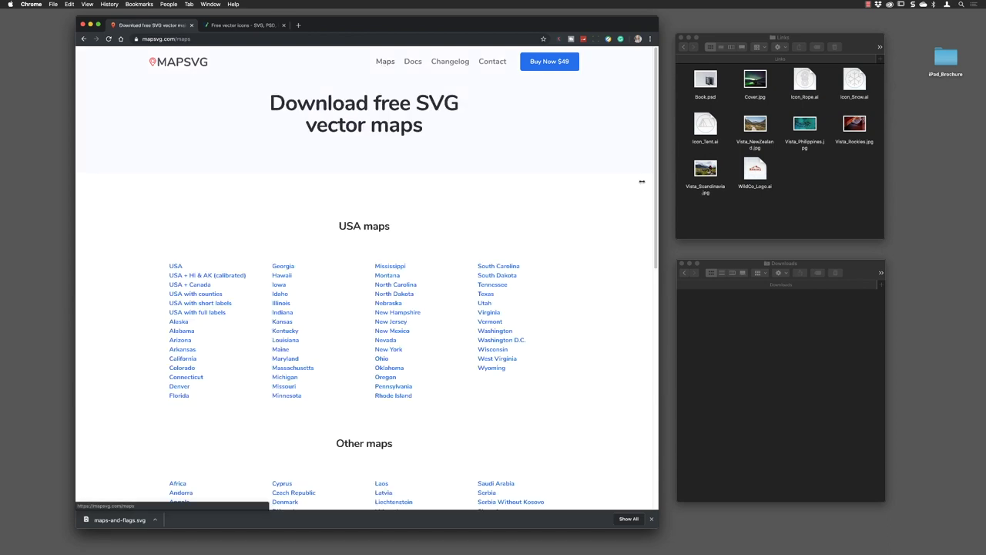
scroll(655, 122, "down", 2)
left_click_drag(656, 121, 631, 227)
scroll(628, 254, "down", 5)
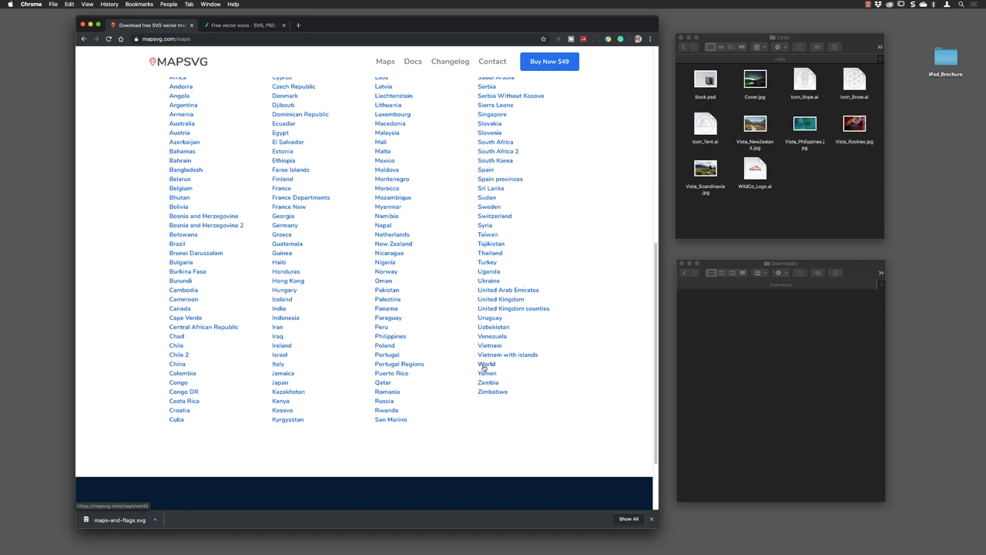
left_click(486, 365)
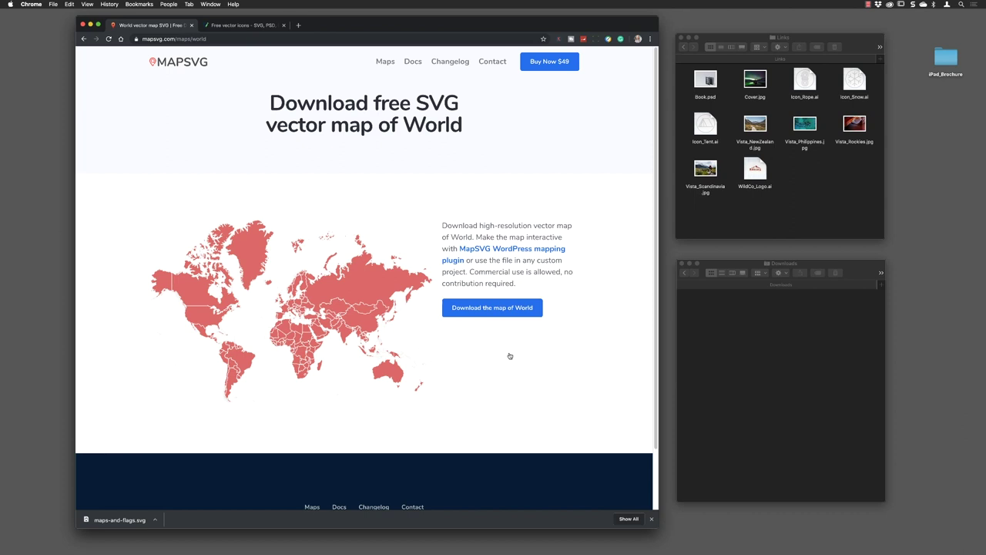
left_click(490, 309)
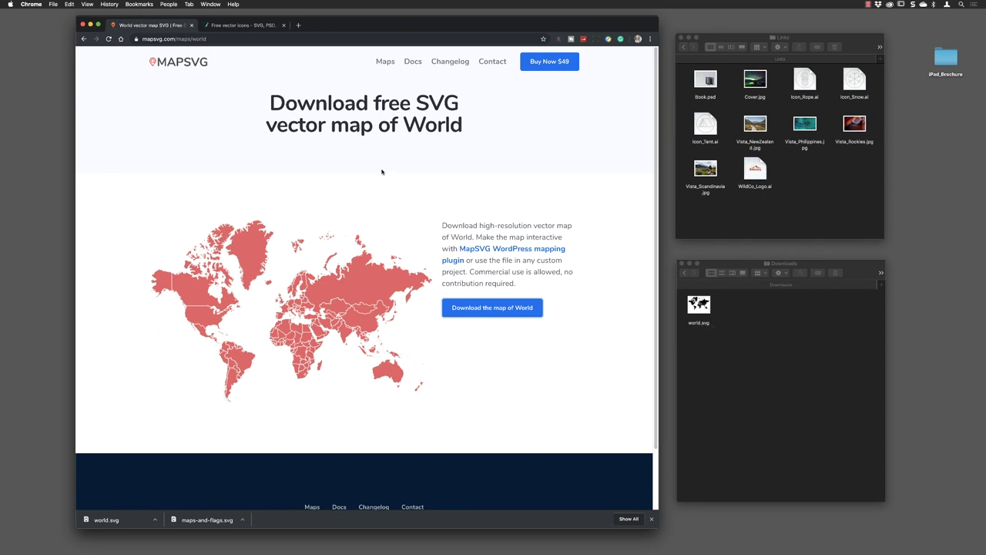
Search Flaticon for 'map' and open the red Maps And Flags pin icon
left_click(236, 26)
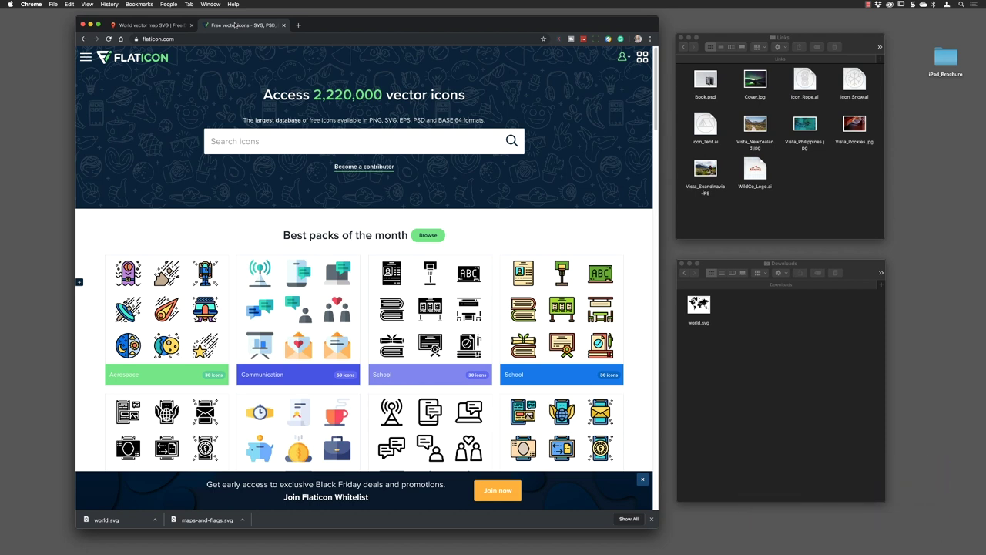
left_click(229, 140)
type("map")
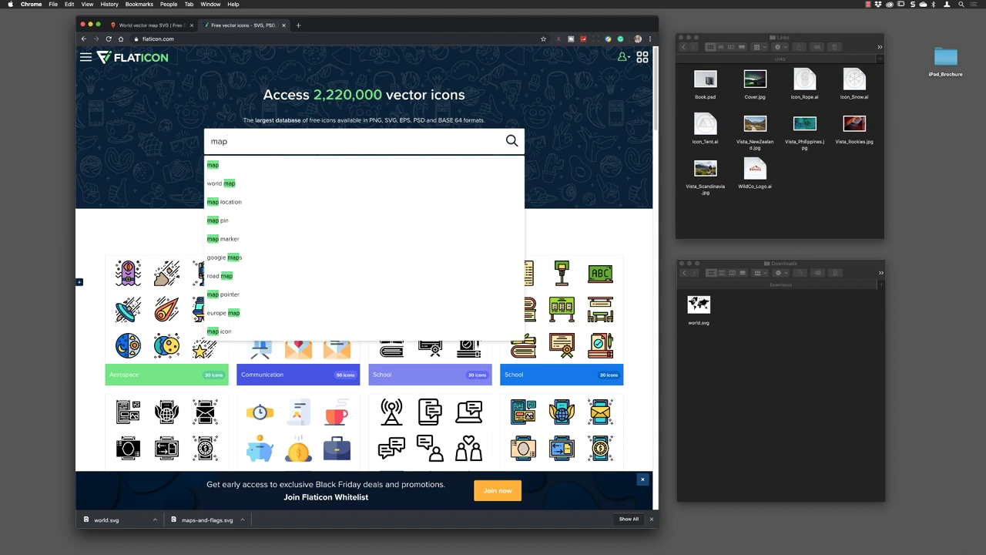
key("Return")
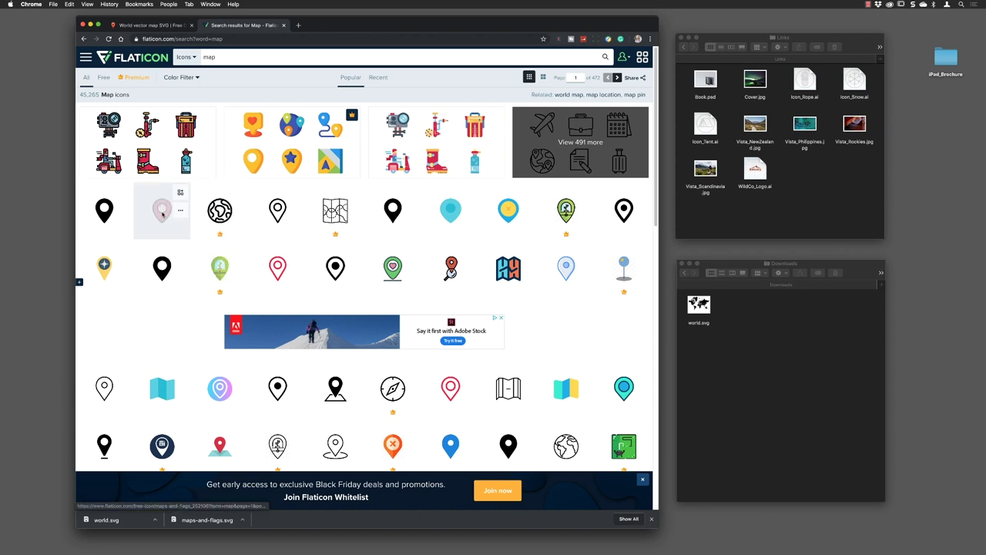
left_click(161, 214)
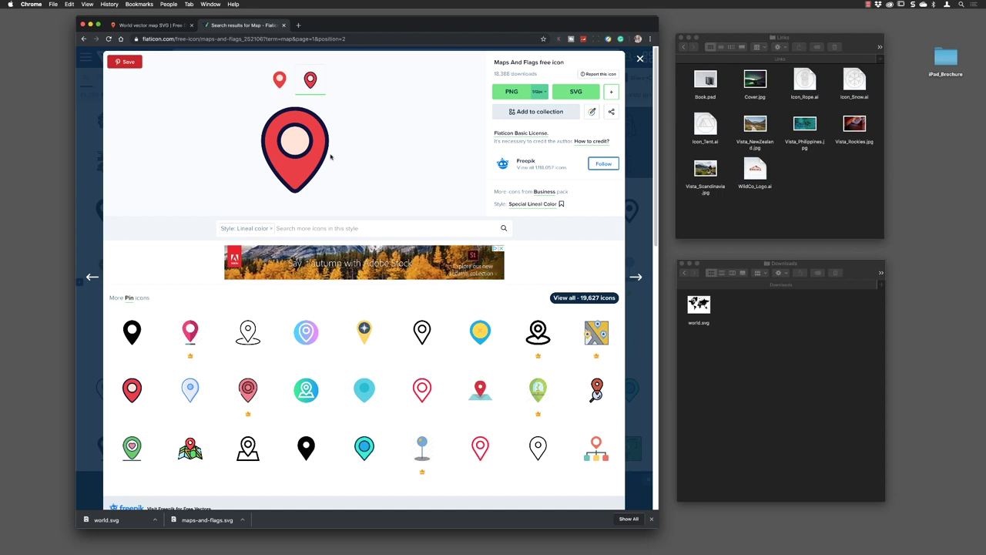
Choose the Flat red pin variant and free-download it as maps-and-flags.svg
left_click(278, 81)
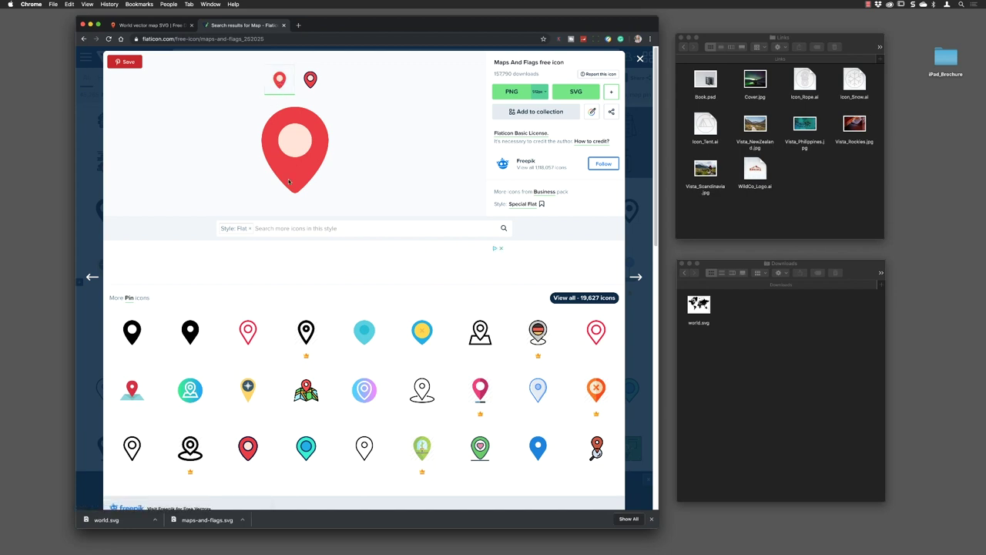
left_click(312, 82)
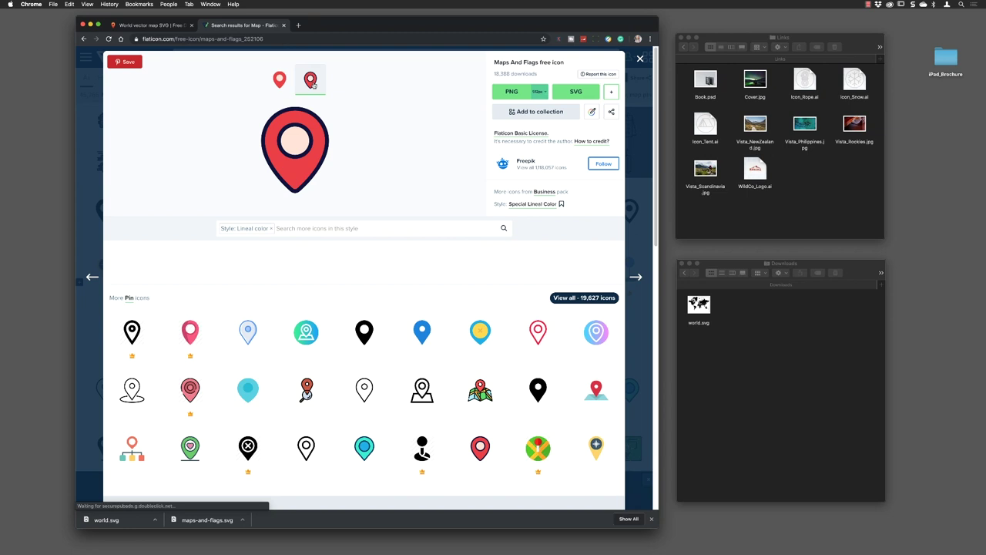
left_click(278, 79)
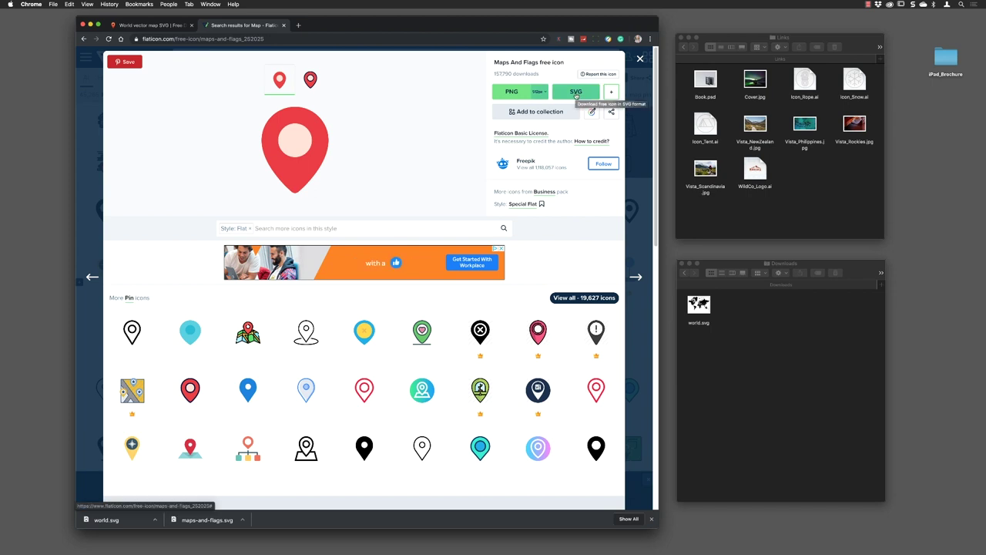
left_click(572, 93)
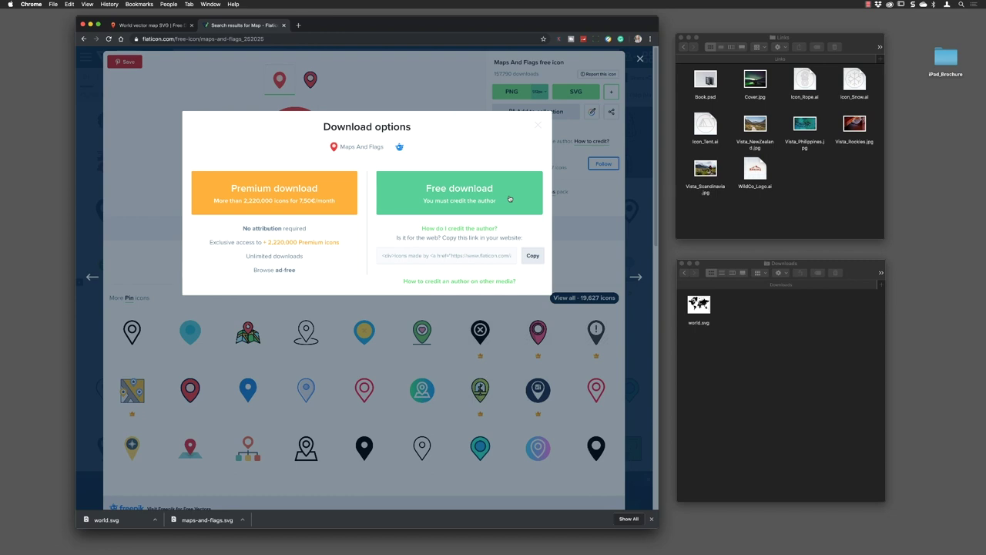
left_click(433, 191)
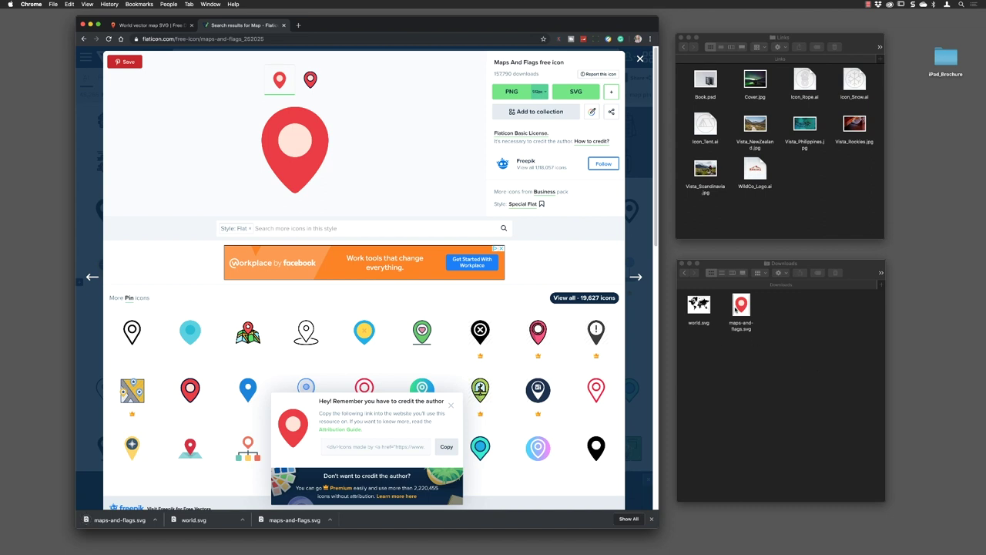
Move world.svg and maps-and-flags.svg from Downloads into the brochure's Links folder
left_click(773, 347)
left_click_drag(763, 350, 817, 179)
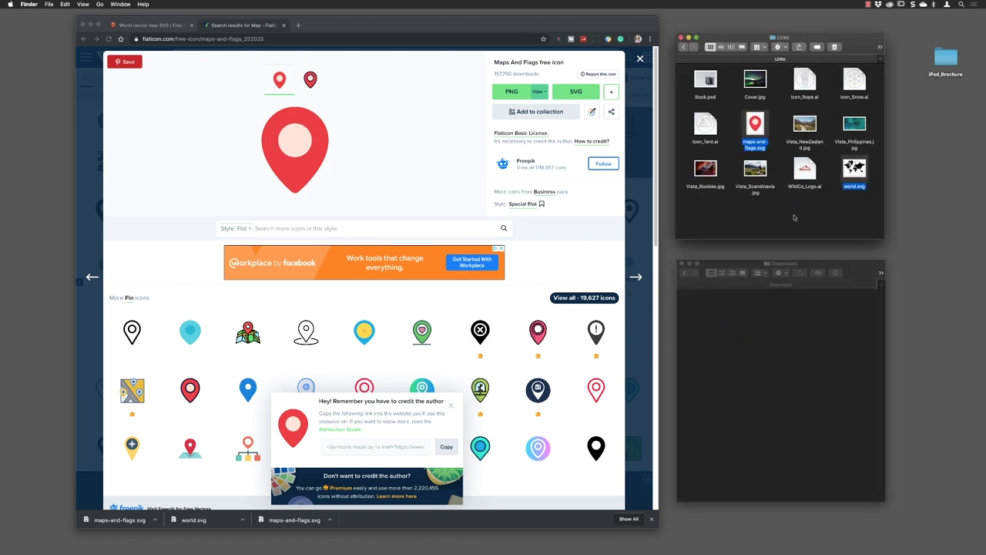
left_click(793, 215)
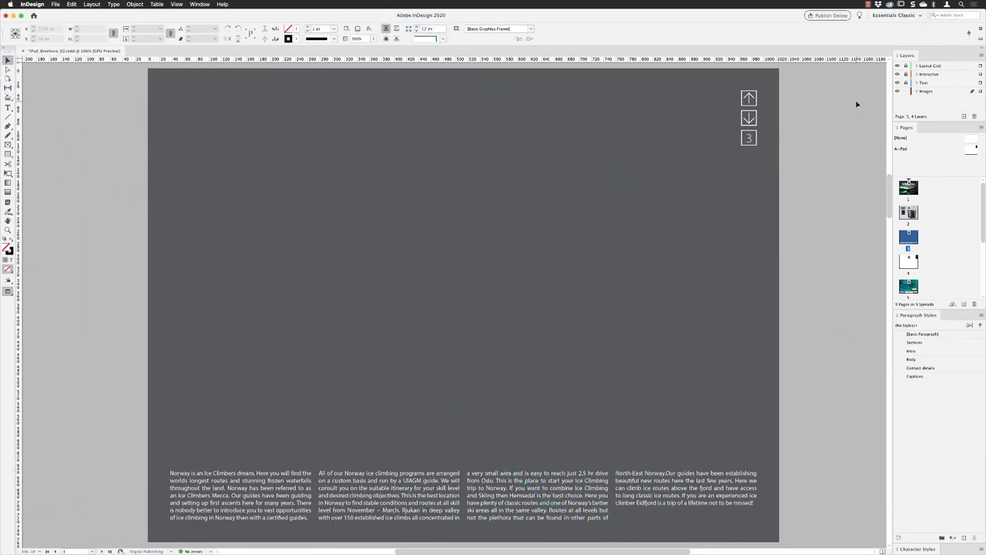
Load world.svg from iPad_Brochure/Links into the place cursor via File > Place
left_click(57, 5)
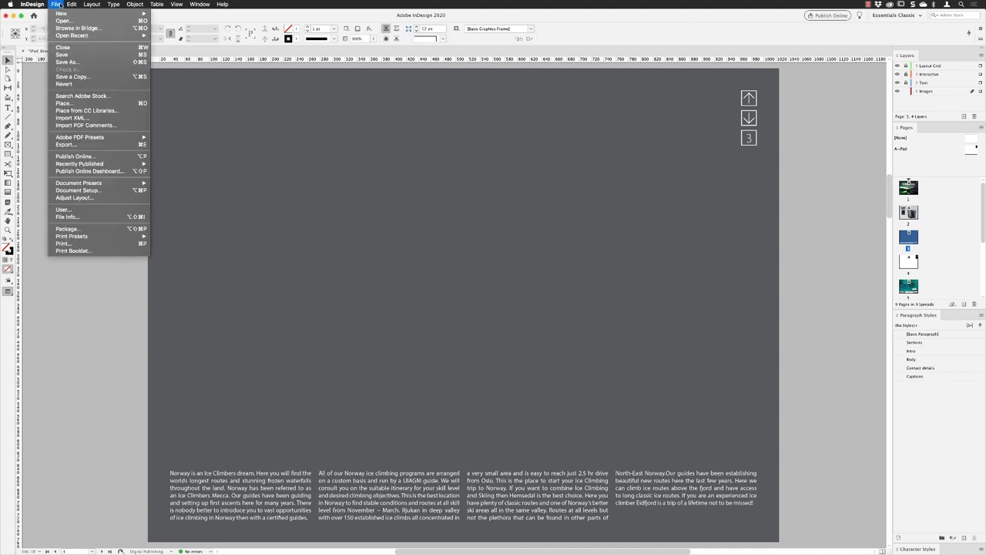
left_click(66, 103)
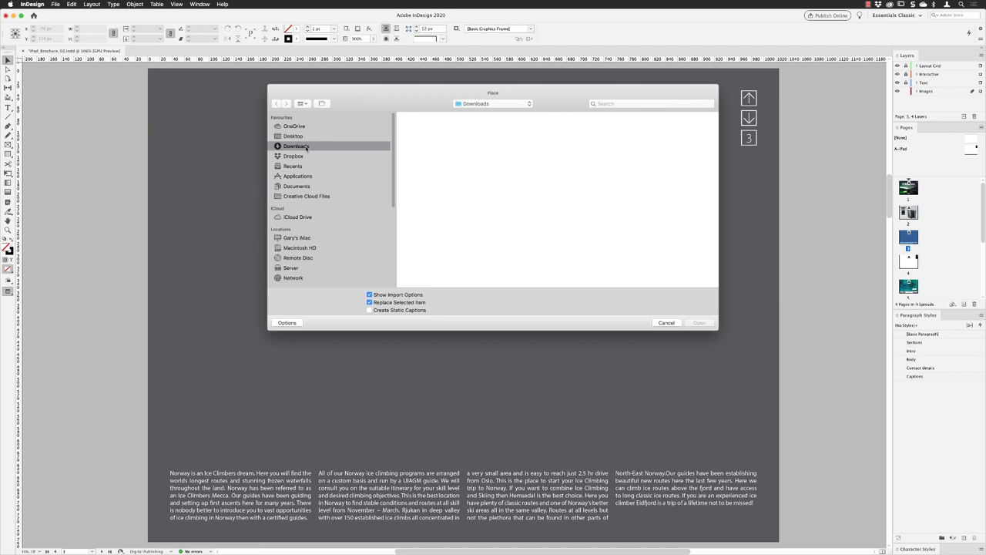
left_click(292, 136)
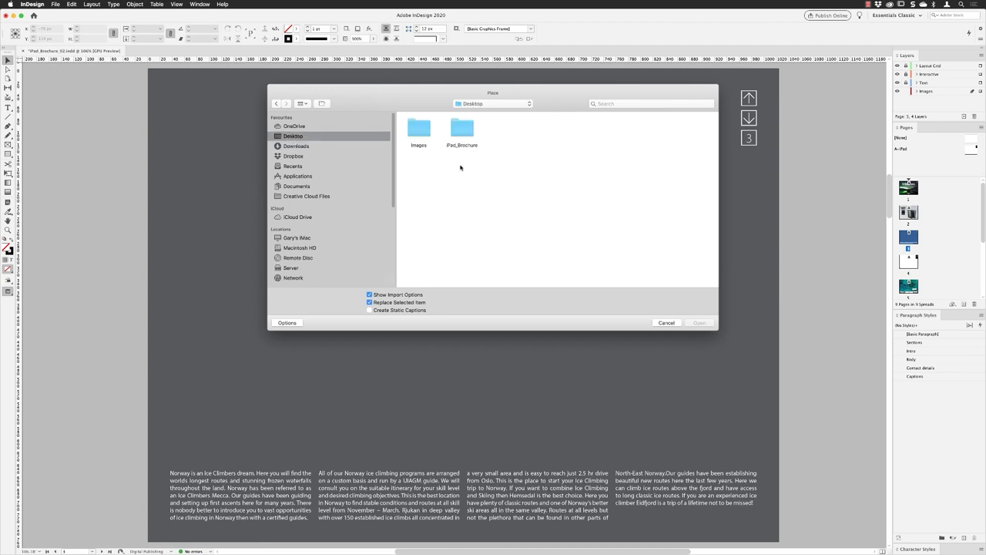
double_click(462, 132)
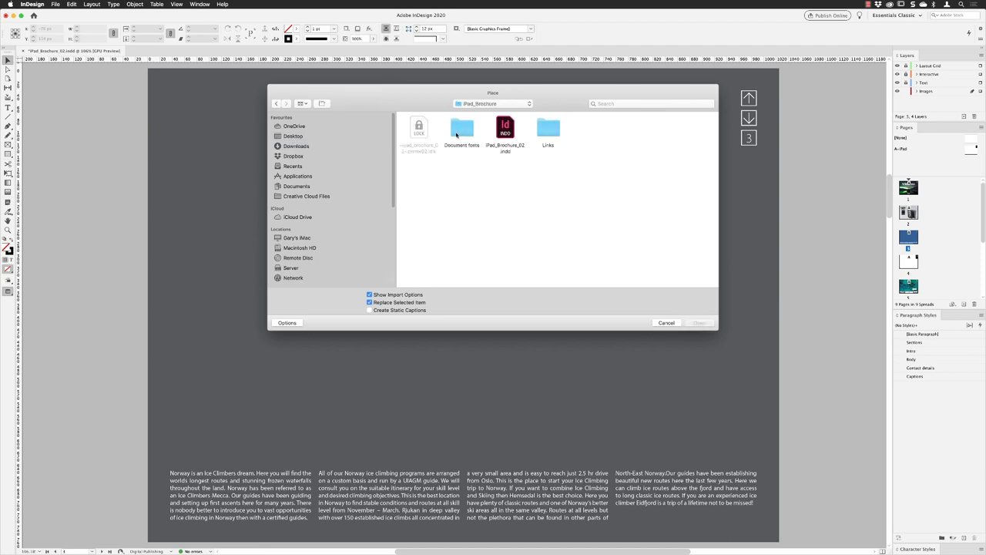
double_click(544, 130)
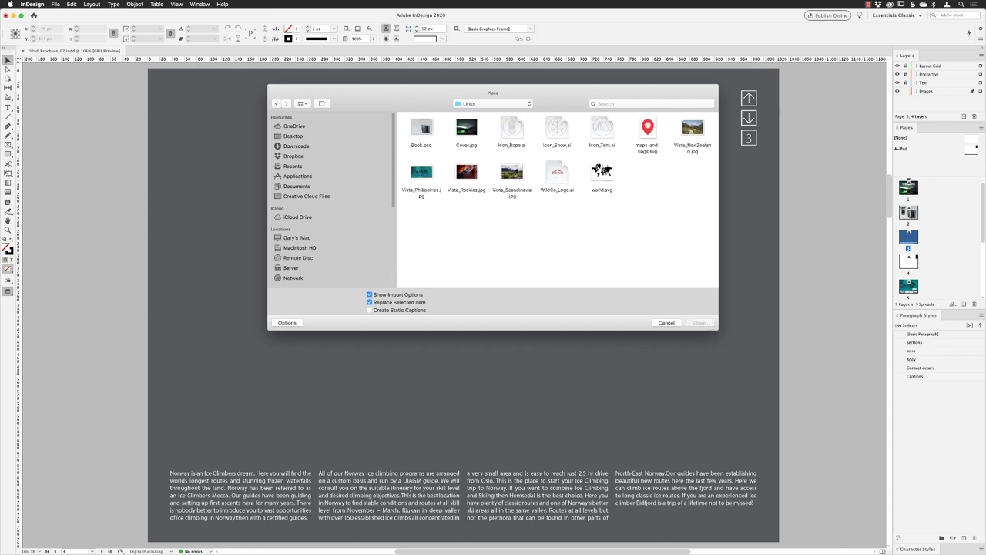
left_click(604, 171)
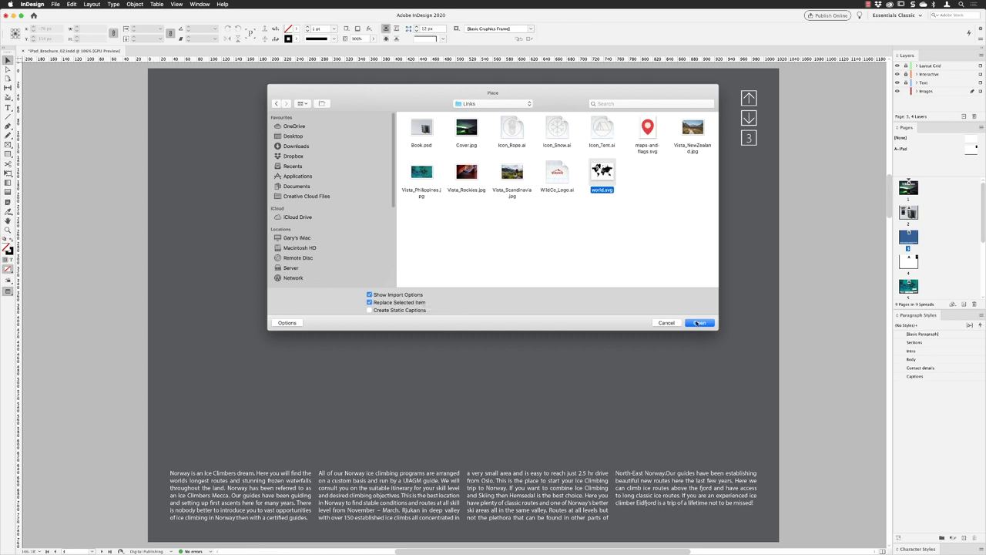
left_click(698, 323)
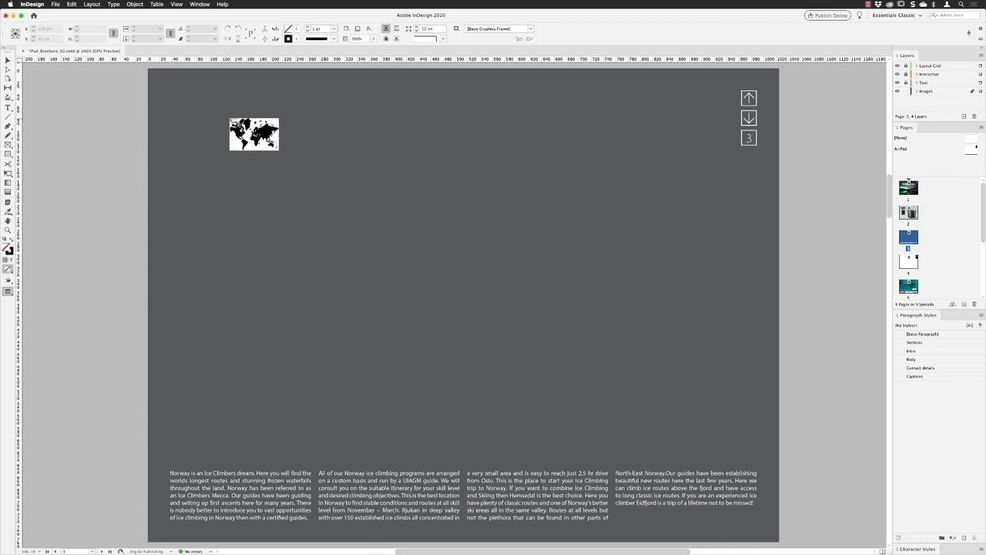
Draw the world map across nearly the full page width above the text columns
left_click(229, 118)
key("w")
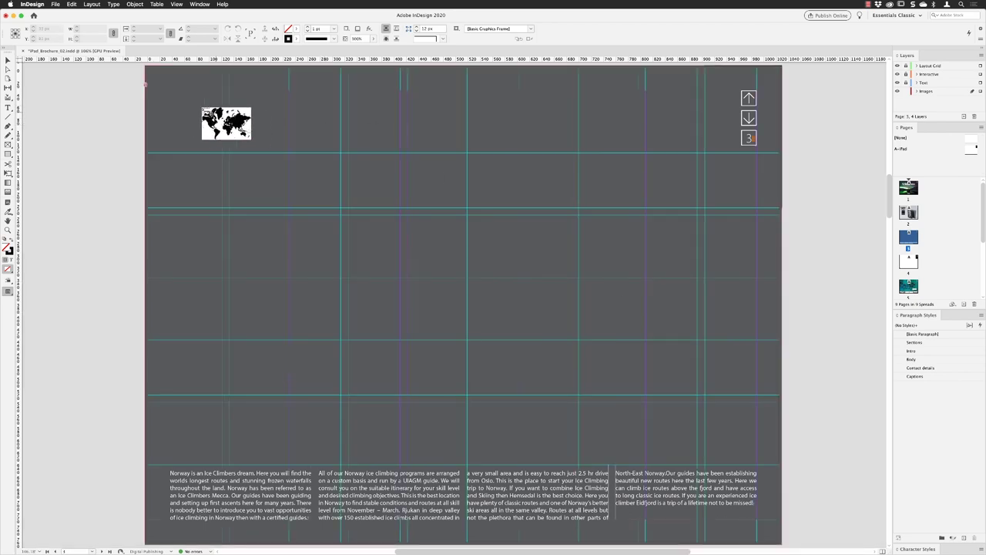
left_click_drag(171, 90, 725, 458)
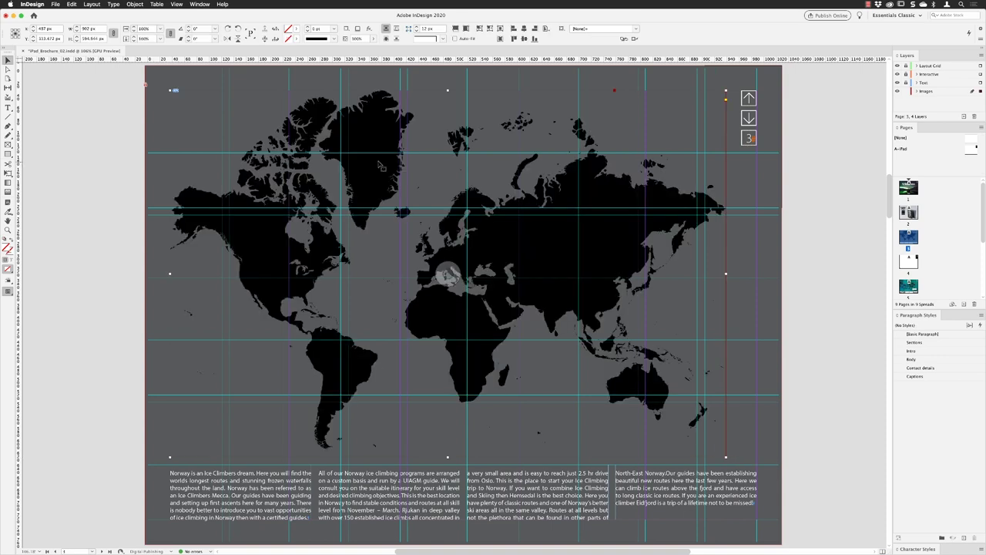
left_click_drag(382, 167, 397, 166)
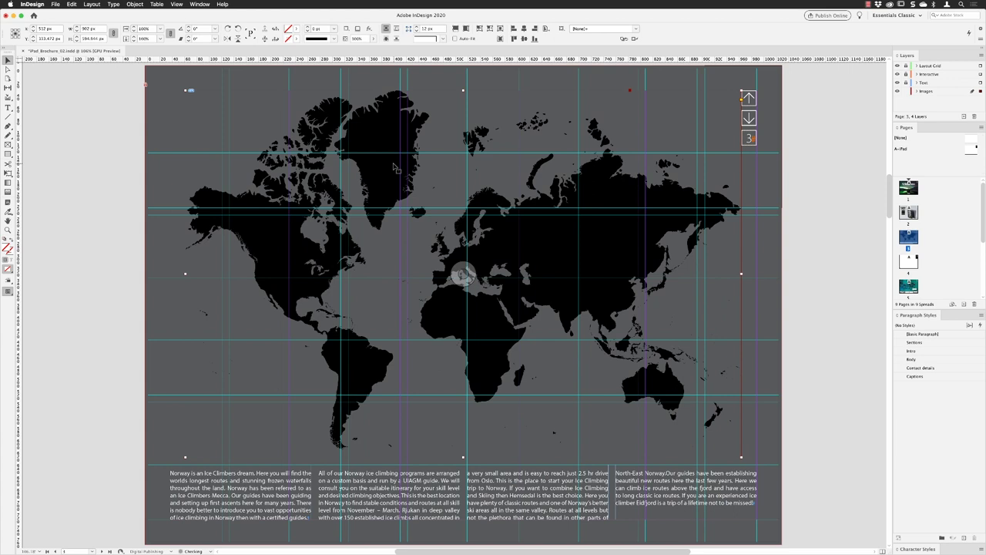
left_click(811, 224)
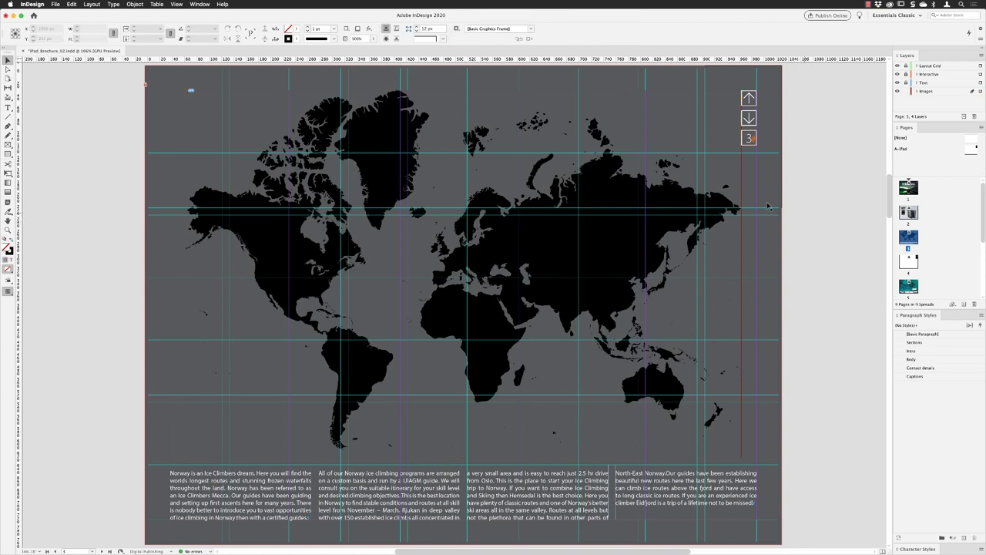
Place maps-and-flags.svg from the Links folder onto the page
left_click(55, 4)
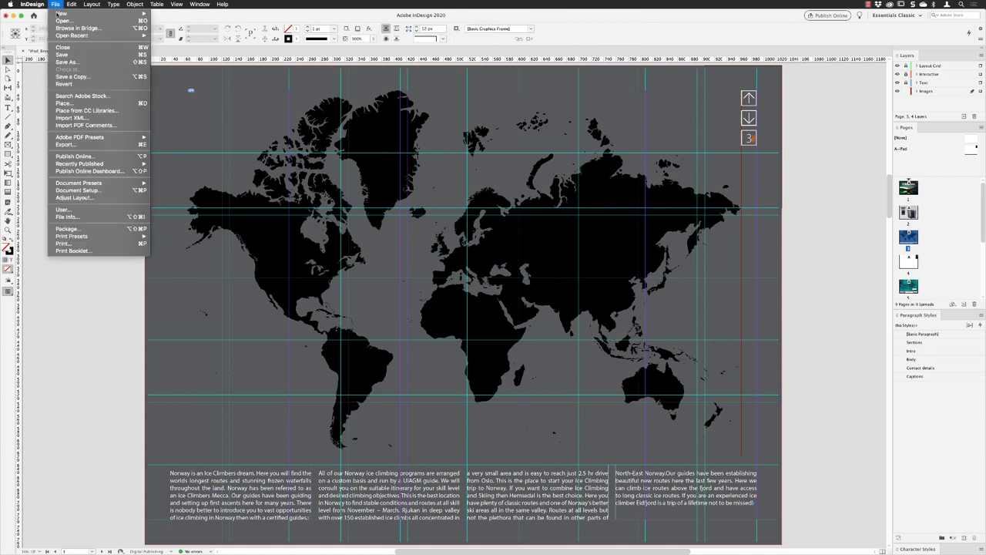
left_click(66, 103)
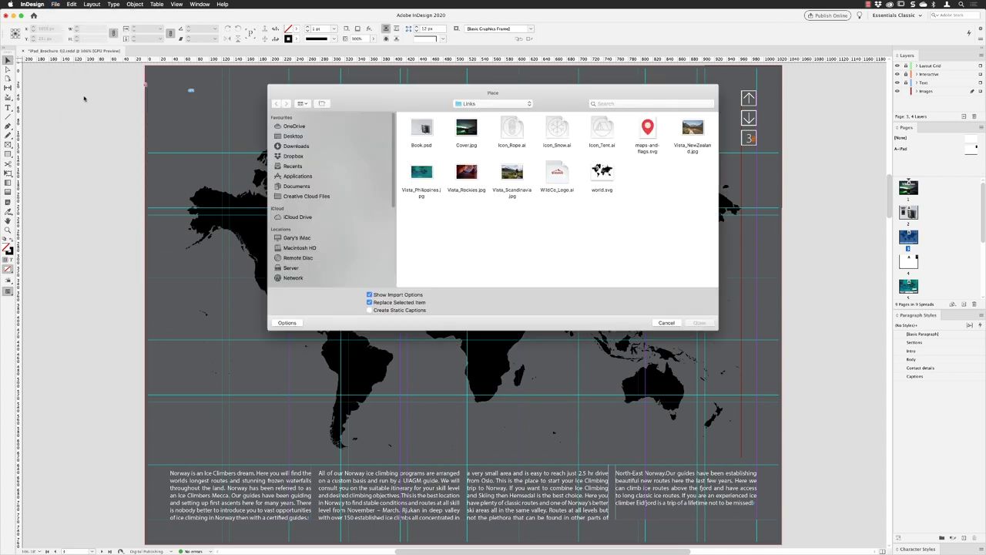
left_click(647, 131)
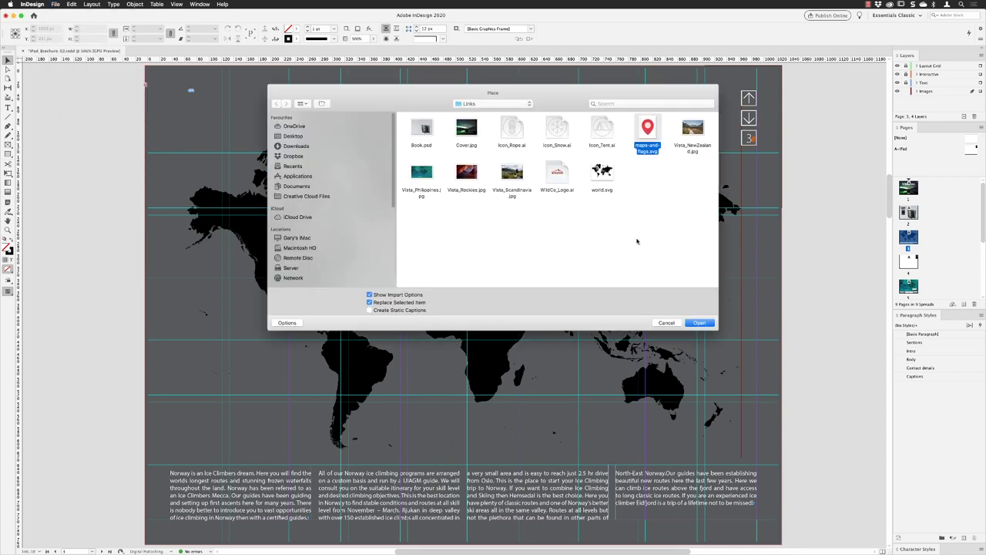
left_click(699, 322)
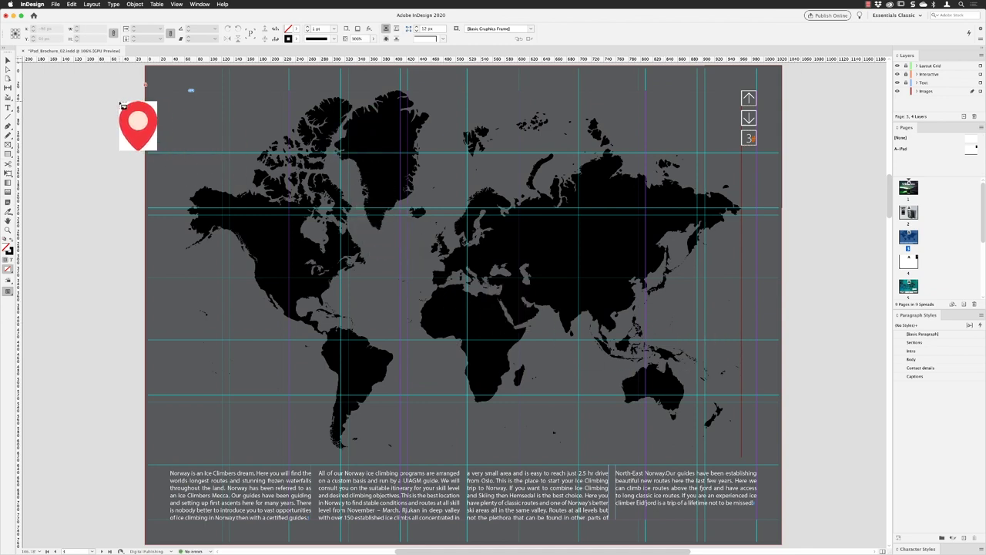
left_click(117, 103)
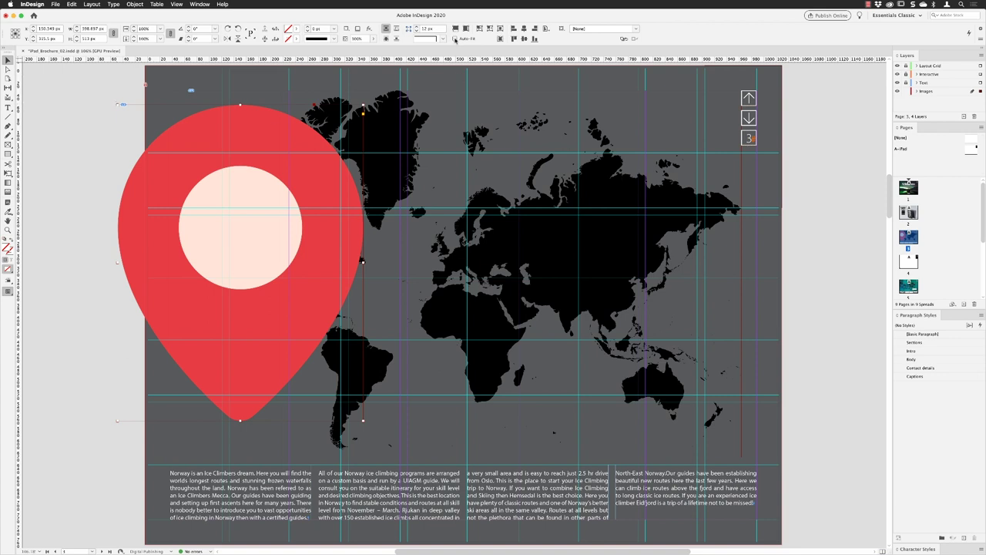
Turn on Auto-Fit and set the pin's height to 30 px
left_click(455, 38)
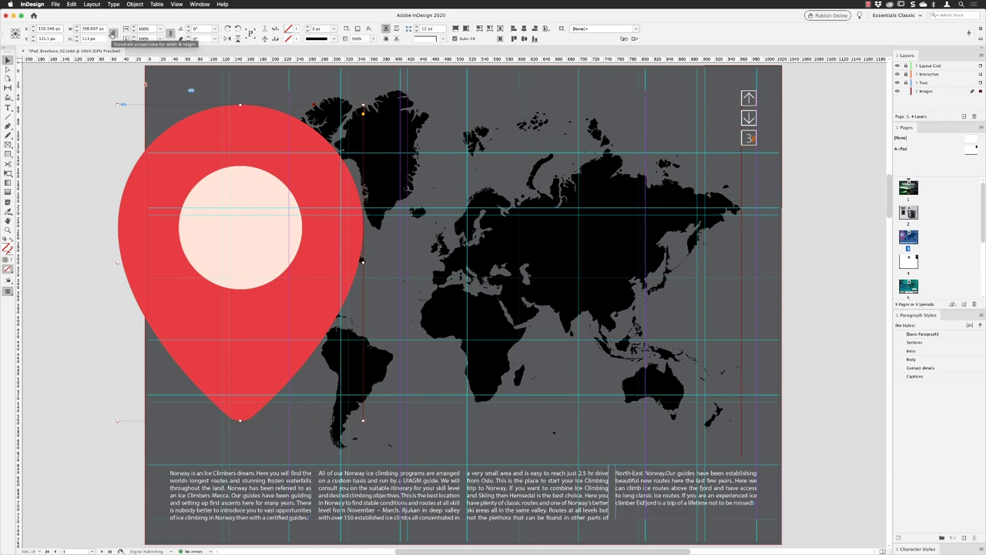
left_click(90, 39)
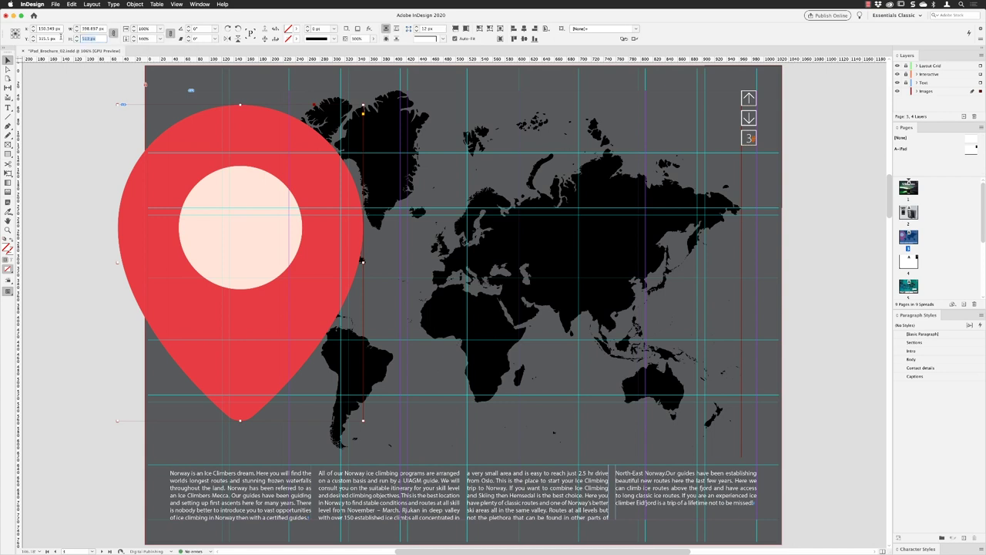
type("1")
type("0")
key("Return")
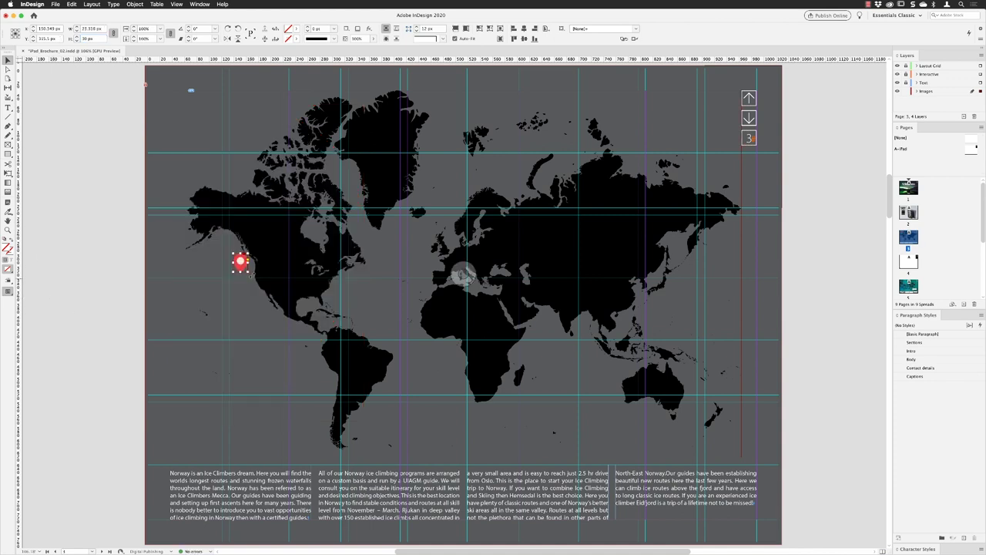
Move the red pin over Northern Europe and preview the page without guides
left_click_drag(241, 264, 488, 245)
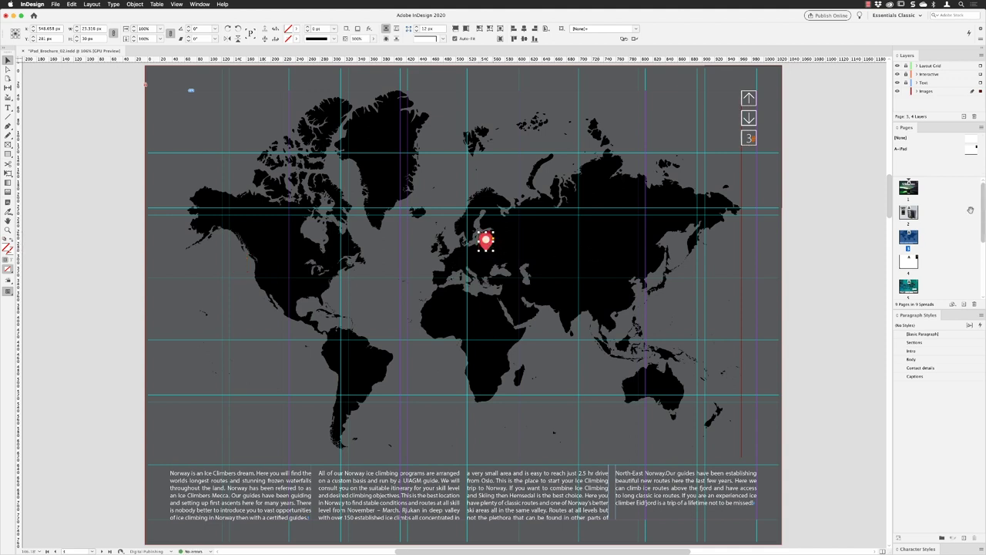
left_click(837, 205)
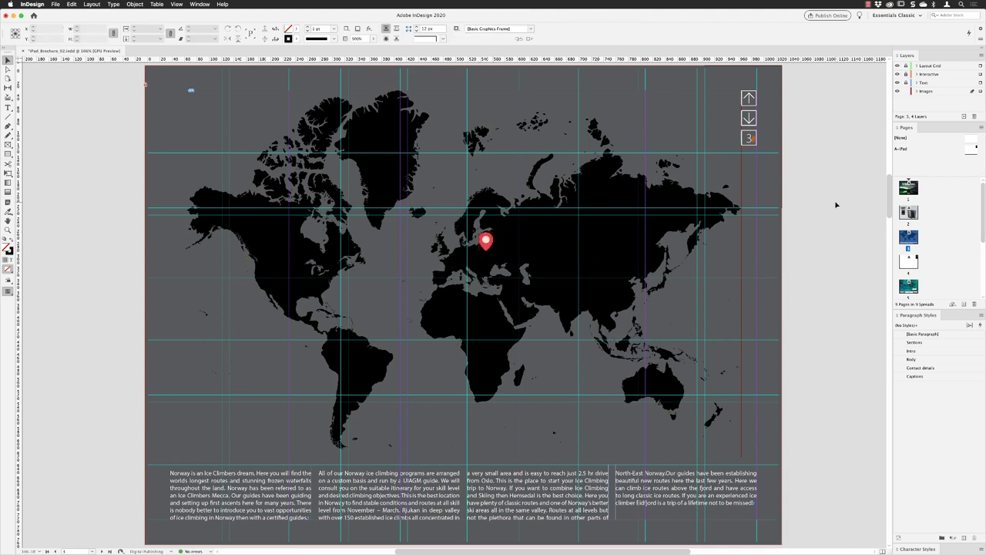
key("w")
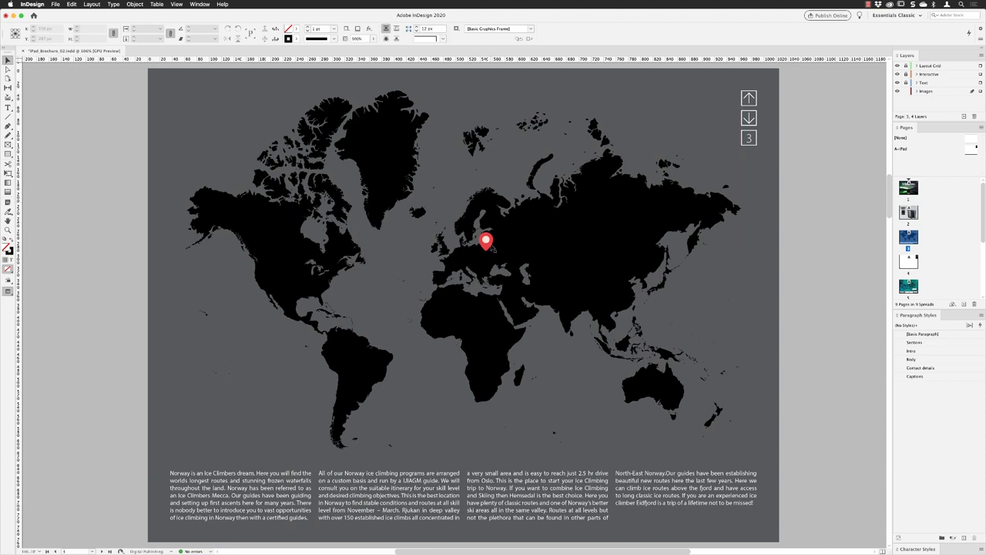
left_click(488, 243)
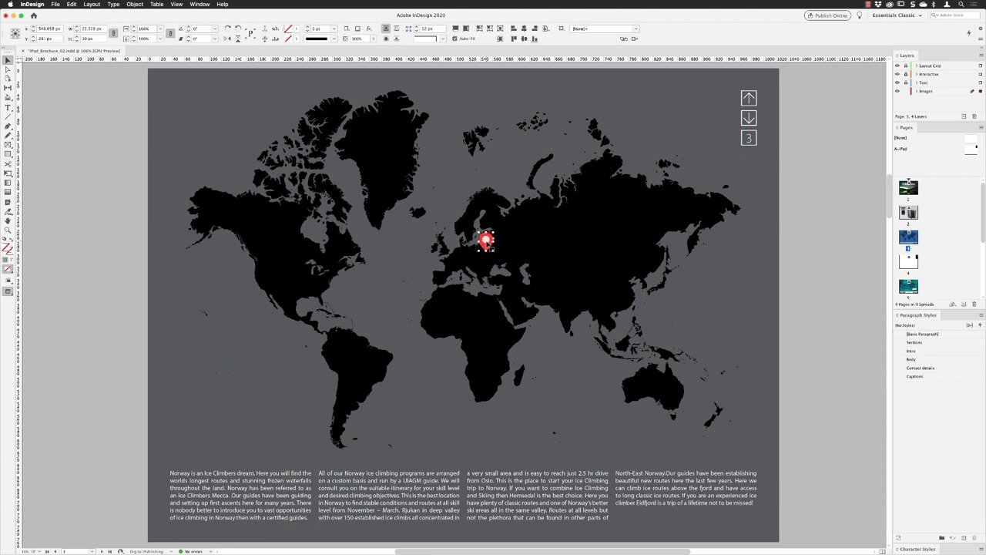
right_click(486, 239)
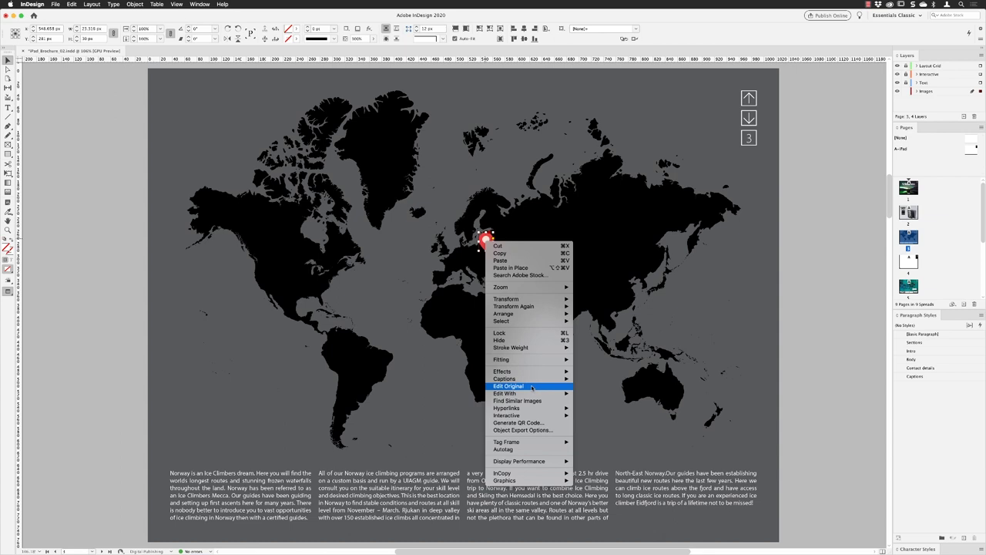
mouse_move(507, 394)
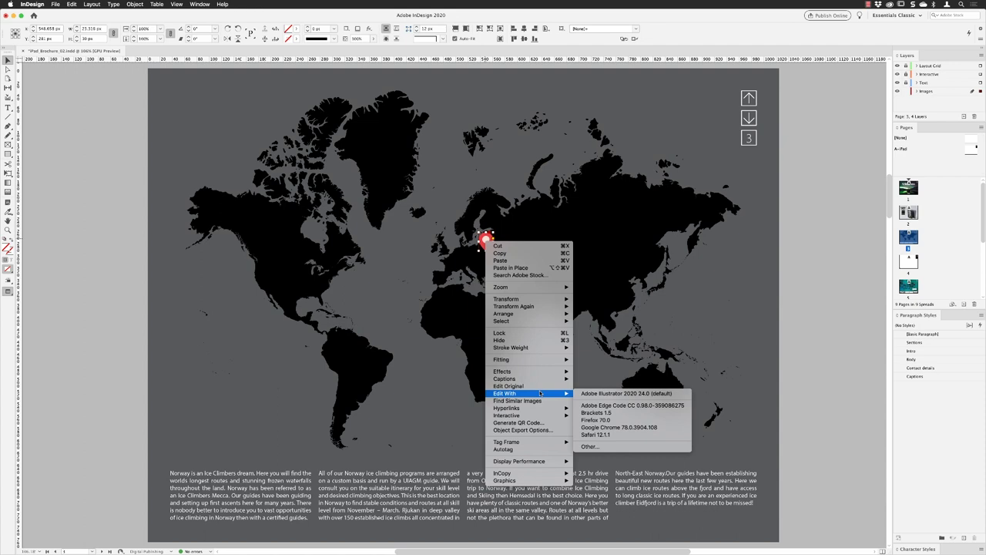
left_click(818, 214)
left_click(817, 214)
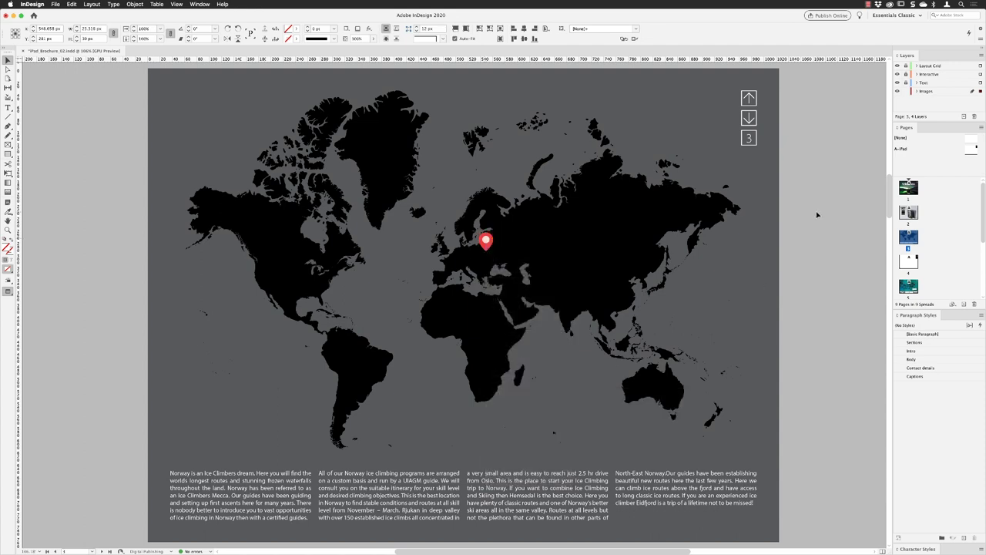